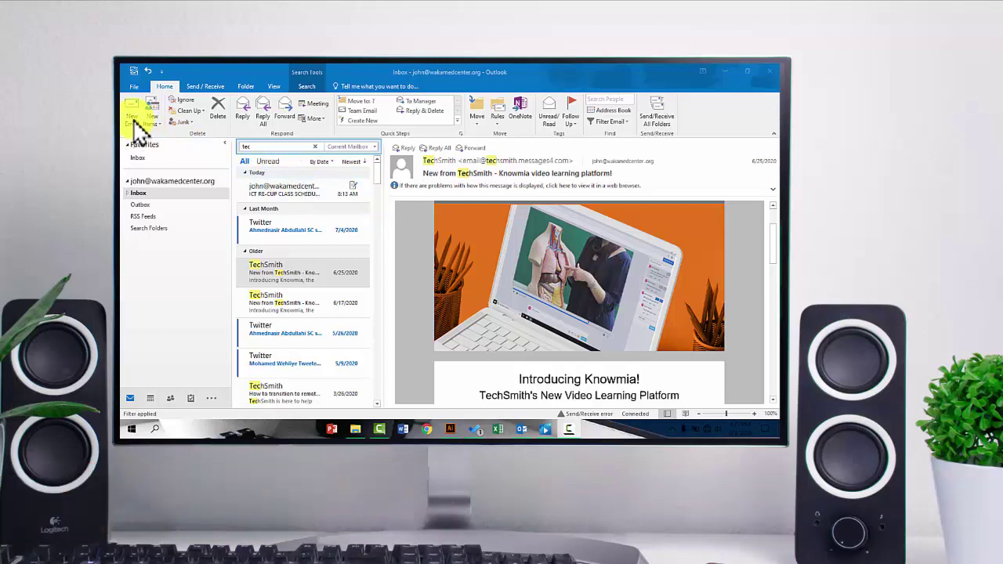
- Start a new email and paste the June 30th–July 30th 2020 out-of-office note from clipboard history
{"action": "left_click", "coordinate": [159, 91]}
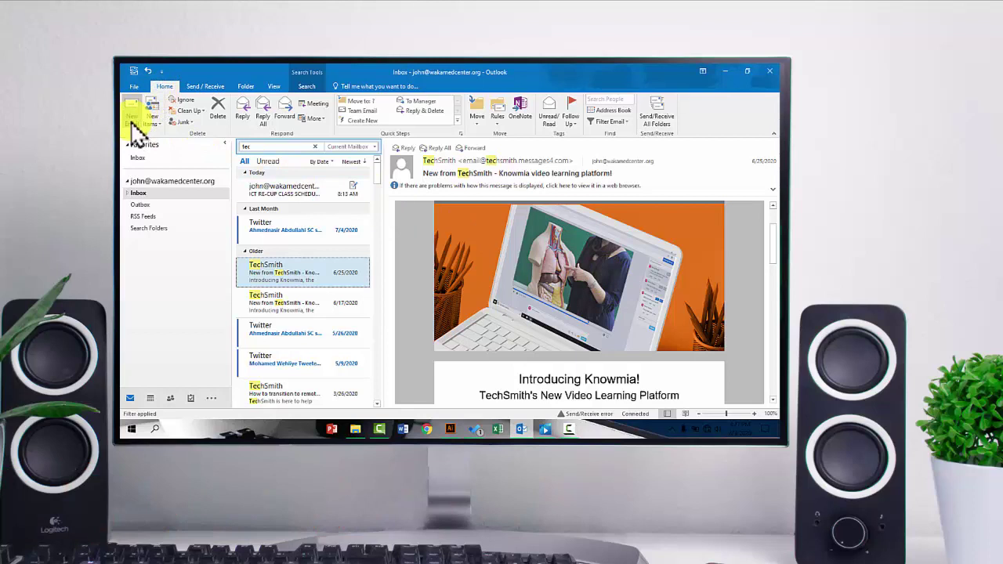
{"action": "left_click", "coordinate": [133, 115]}
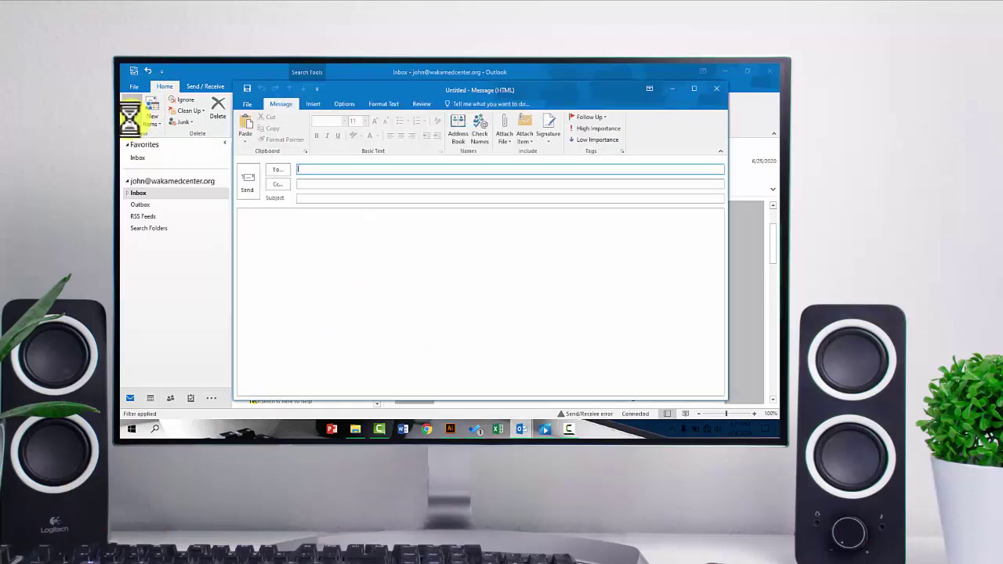
{"action": "left_click", "coordinate": [282, 227]}
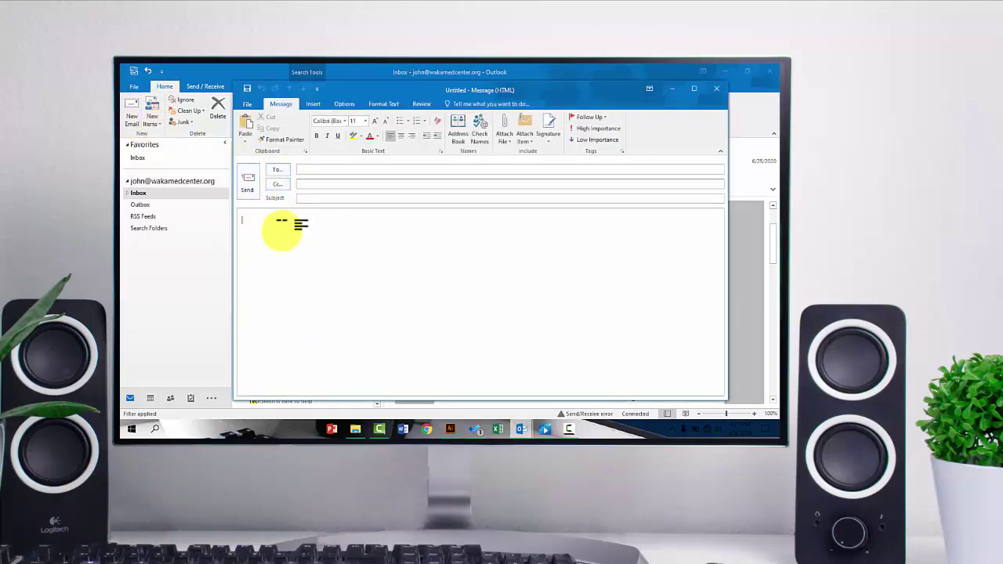
{"action": "key", "text": "super+v"}
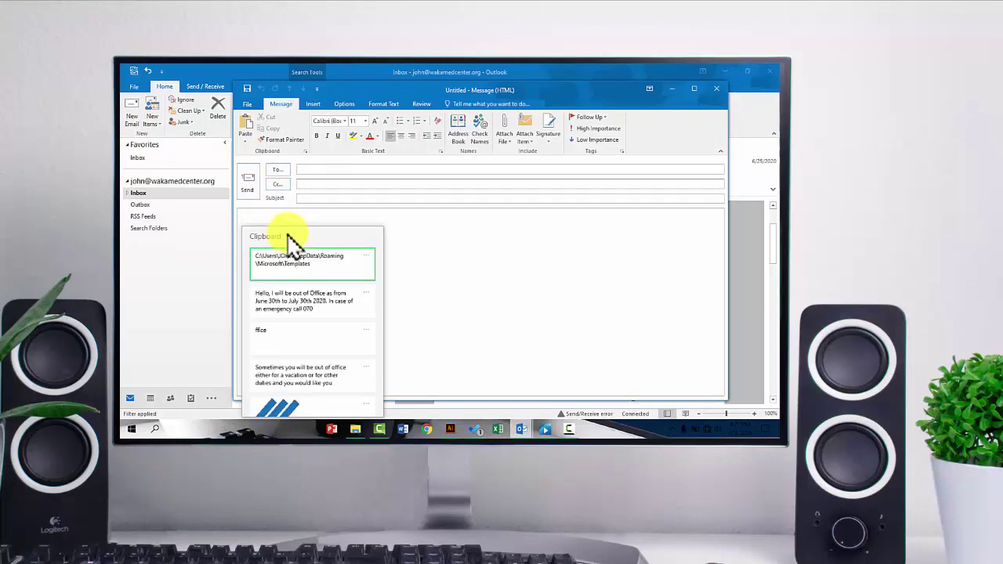
{"action": "left_click", "coordinate": [291, 304]}
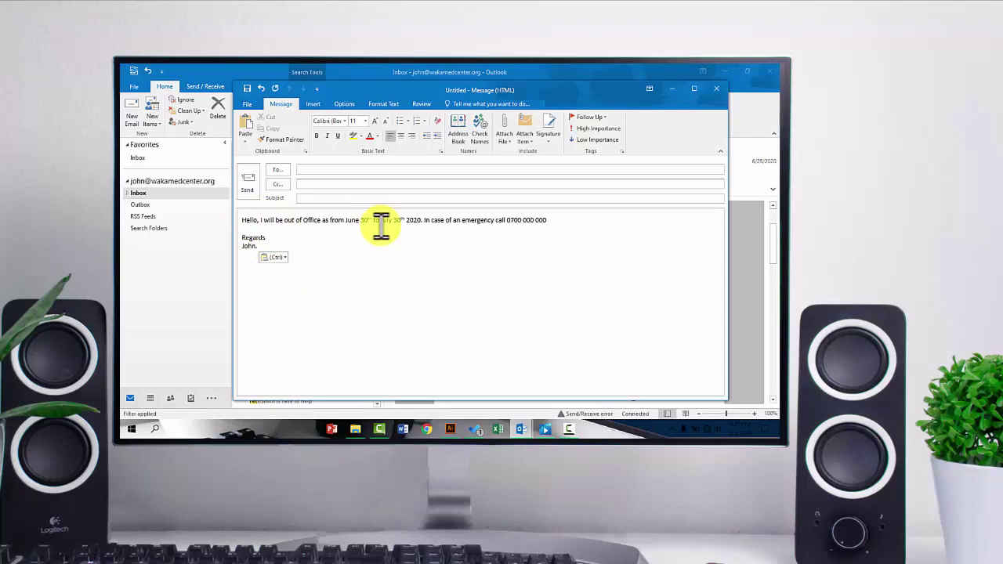
- Save the message as an Outlook Template named 'Vacation', then return to the message editor
{"action": "left_click", "coordinate": [250, 103]}
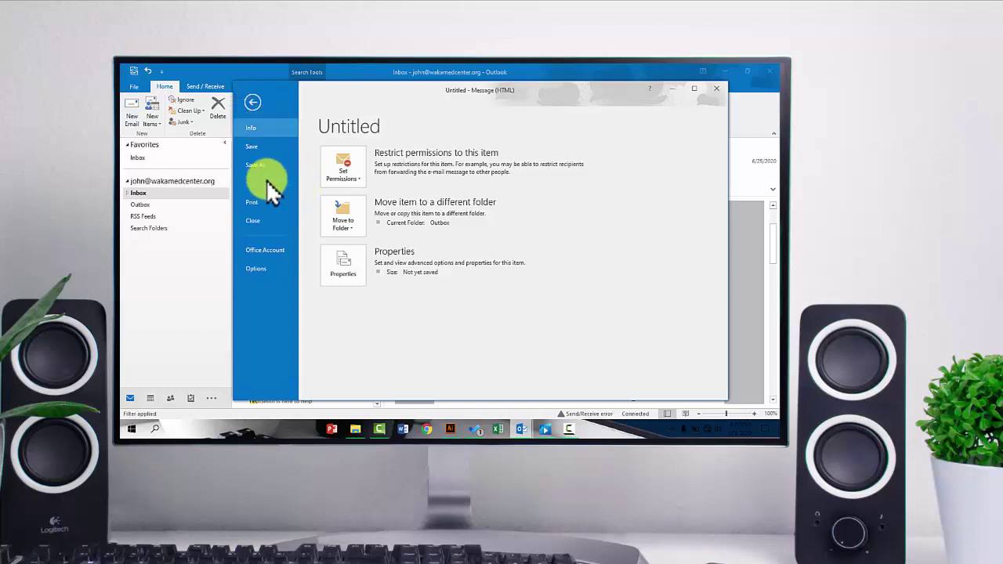
{"action": "left_click", "coordinate": [249, 163]}
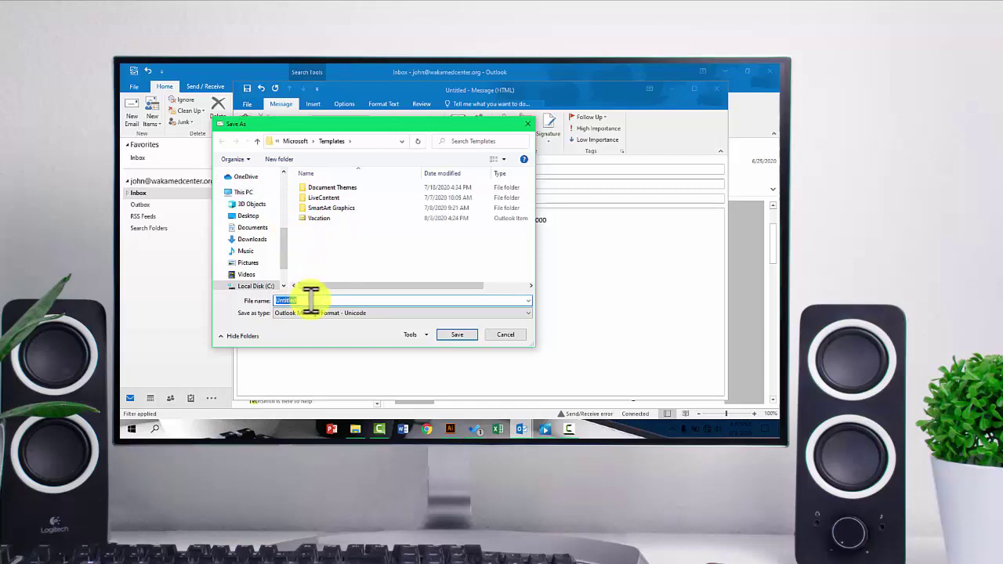
{"action": "type", "text": "V"}
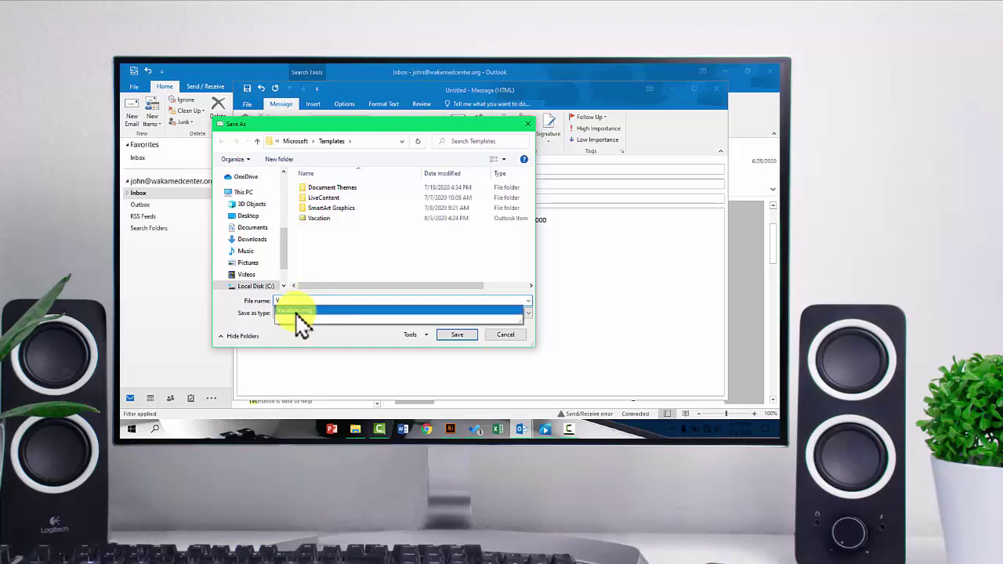
{"action": "left_click", "coordinate": [296, 310]}
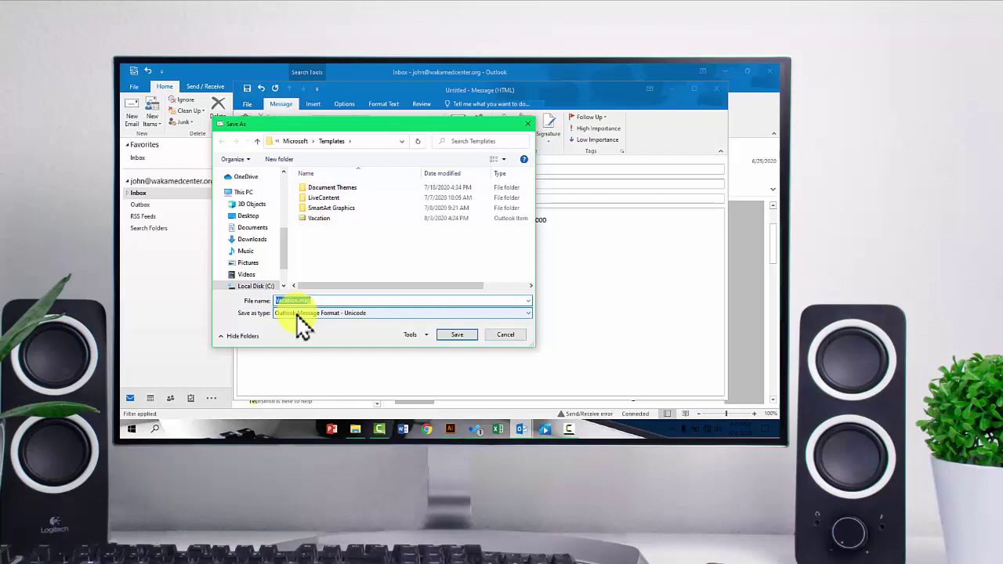
{"action": "left_click", "coordinate": [297, 313]}
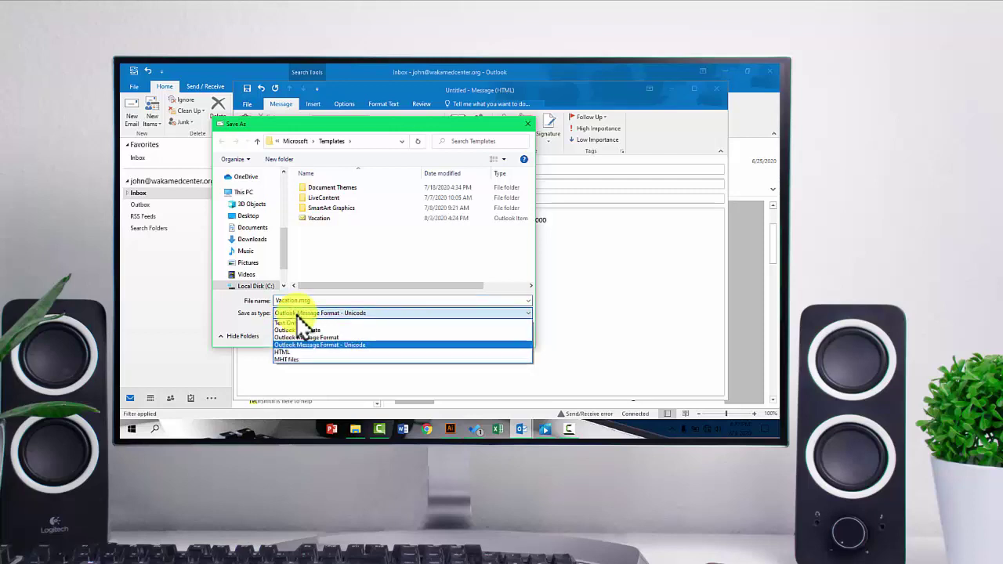
{"action": "left_click", "coordinate": [288, 330]}
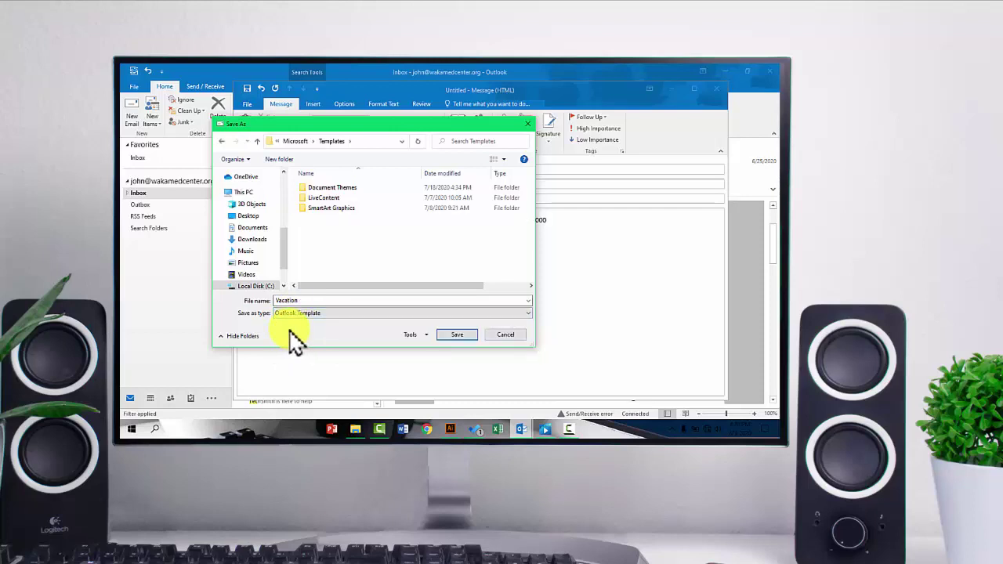
{"action": "left_click", "coordinate": [457, 335]}
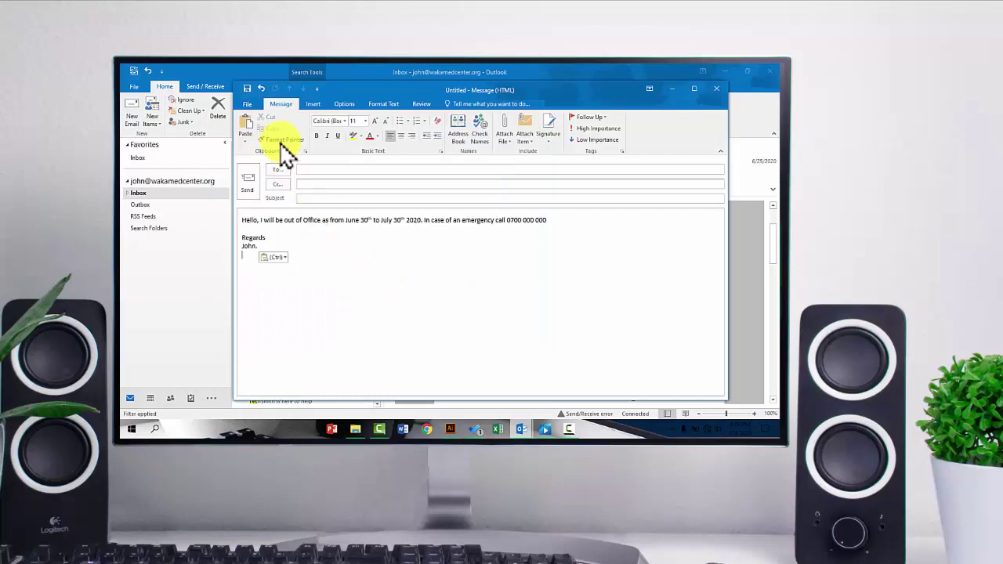
{"action": "left_click", "coordinate": [248, 104]}
{"action": "left_click", "coordinate": [254, 148]}
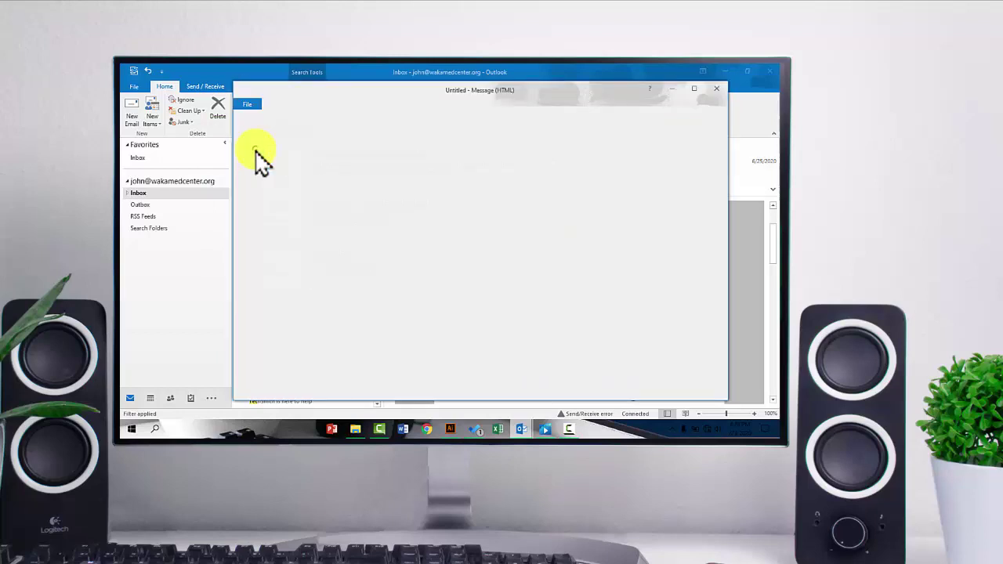
- Close the draft and open the empty Rules and Alerts manager from Account Information
{"action": "left_click", "coordinate": [717, 88]}
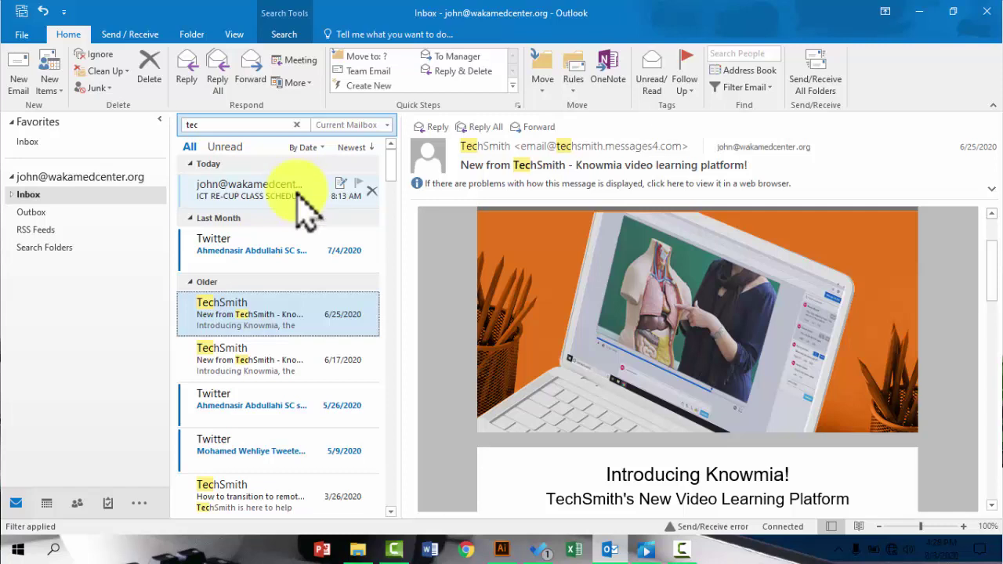
{"action": "left_click", "coordinate": [19, 36]}
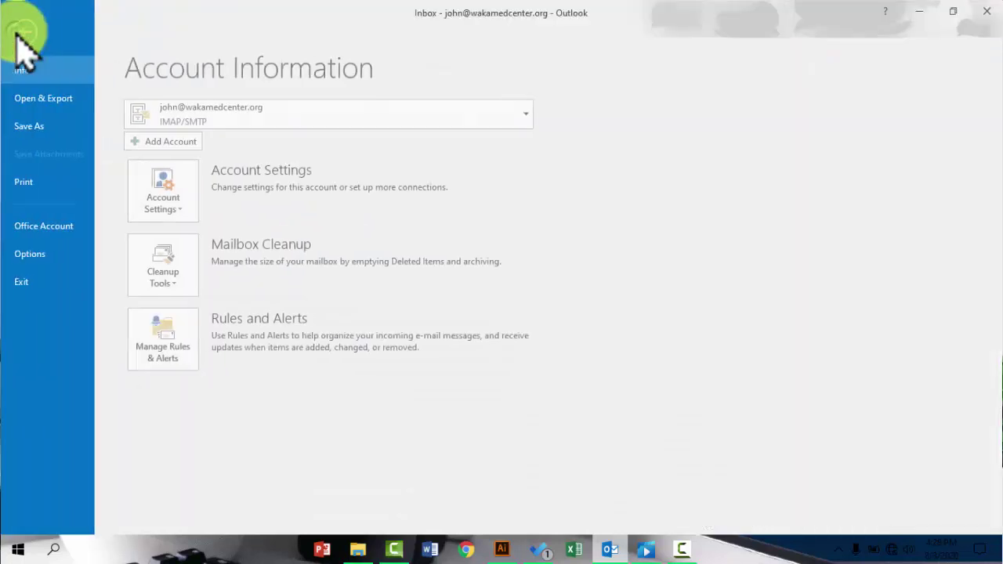
{"action": "left_click", "coordinate": [176, 354]}
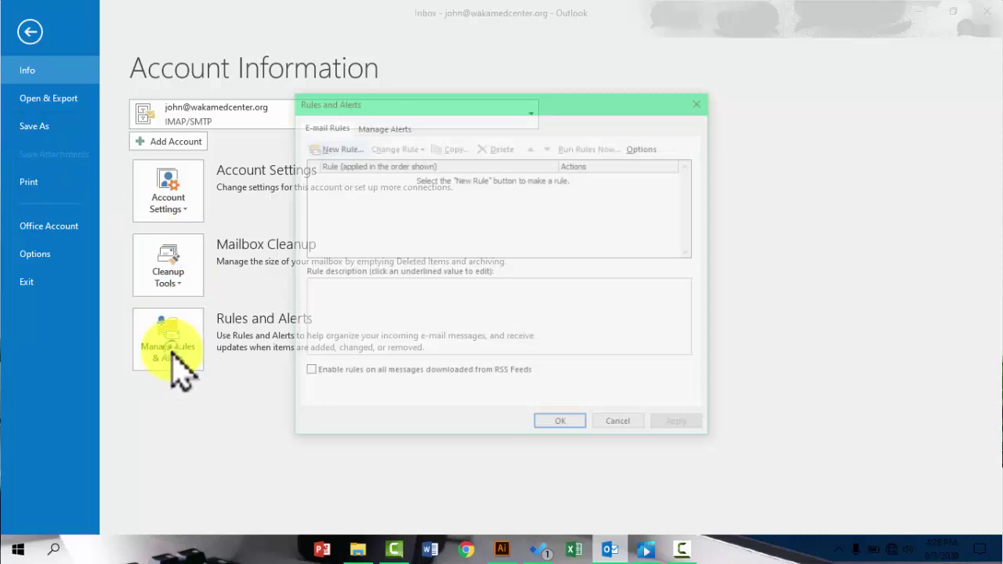
{"action": "left_click_drag", "start_coordinate": [416, 107], "coordinate": [485, 76]}
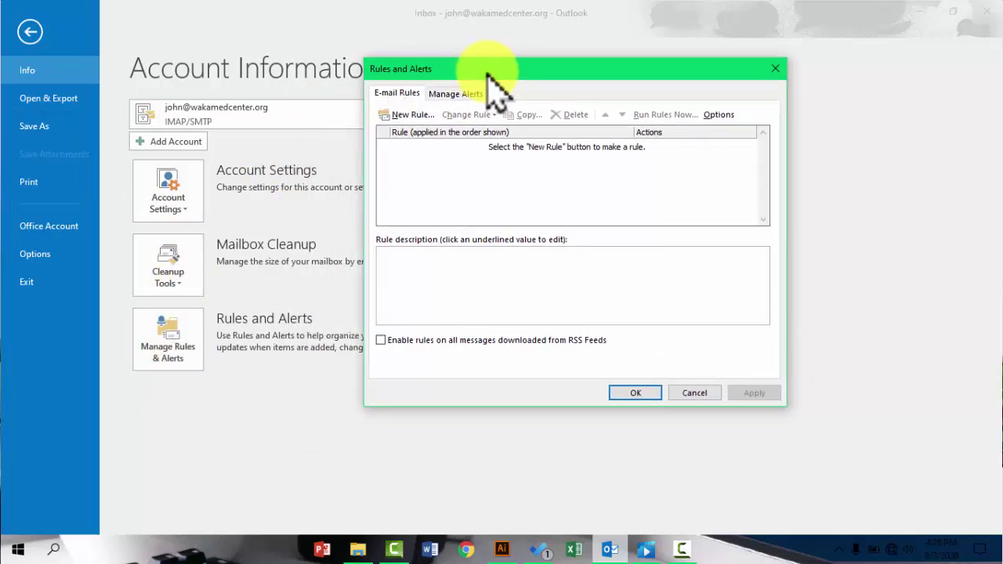
- Start a new rule from the blank 'Apply rule on messages I receive' template
{"action": "left_click", "coordinate": [403, 116]}
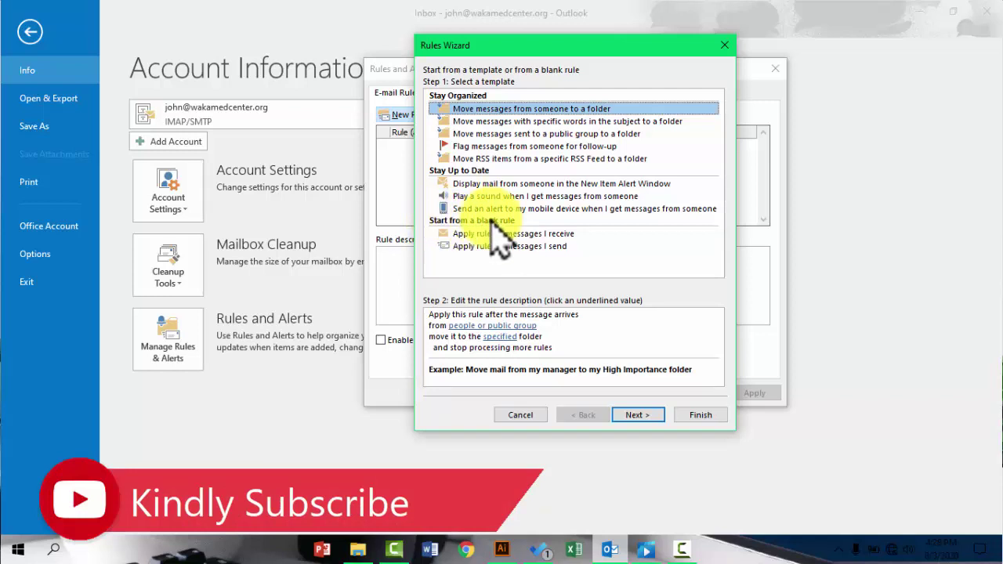
{"action": "left_click", "coordinate": [463, 234]}
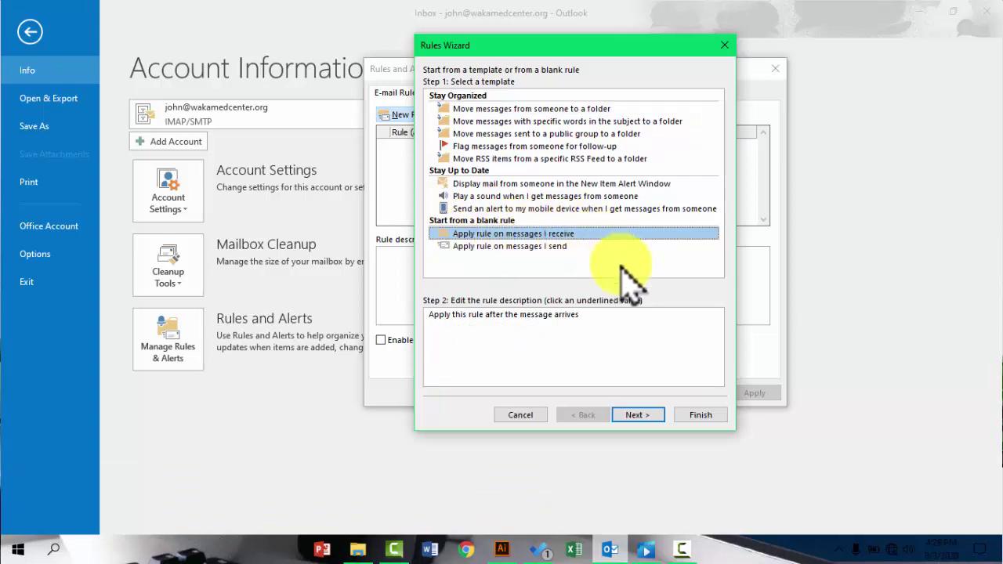
{"action": "left_click", "coordinate": [633, 417]}
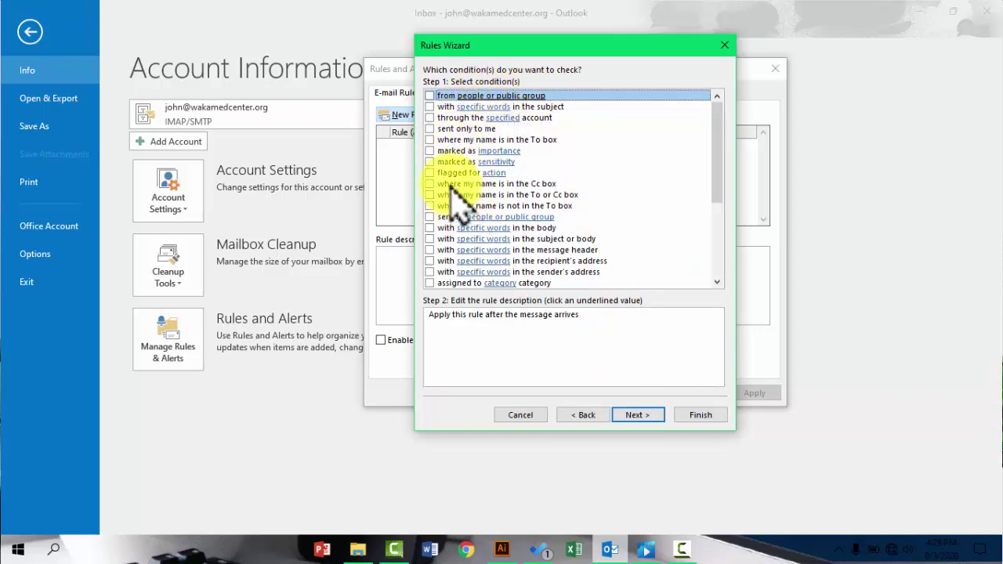
- Check only the 'sent only to me' condition, clearing stray importance and sensitivity checks, and continue
{"action": "left_click", "coordinate": [430, 129]}
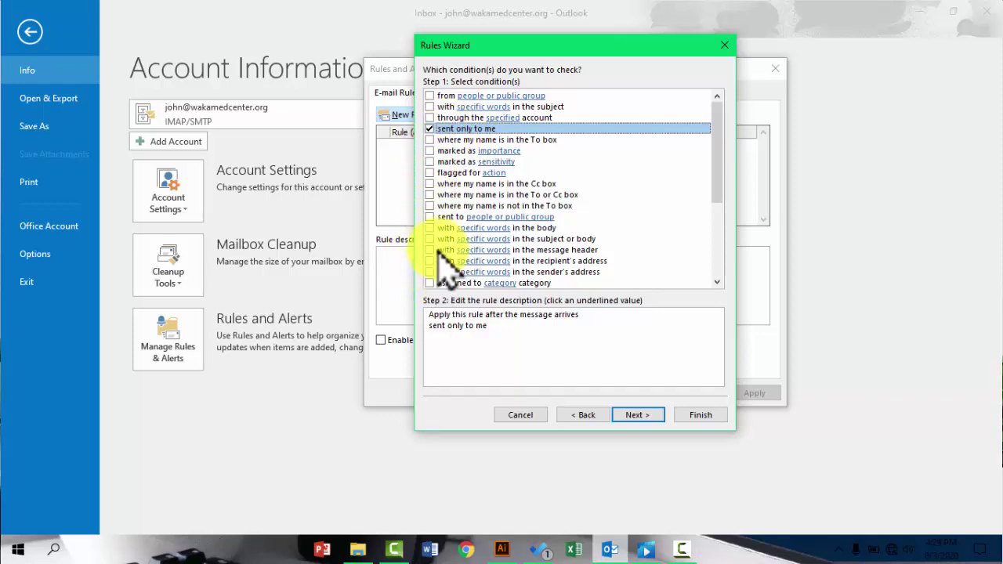
{"action": "left_click", "coordinate": [430, 151]}
{"action": "left_click", "coordinate": [439, 162]}
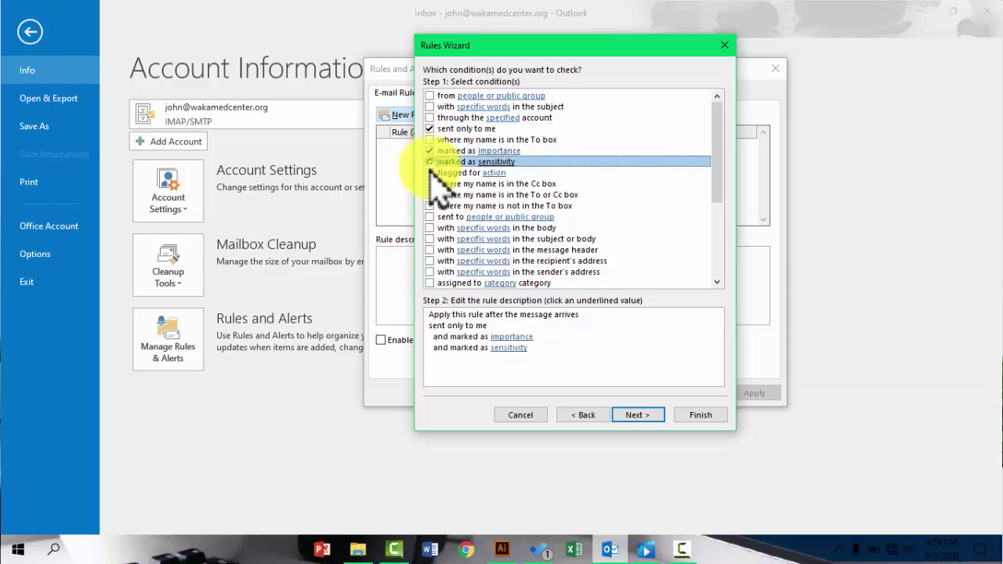
{"action": "left_click", "coordinate": [430, 161]}
{"action": "left_click", "coordinate": [429, 161]}
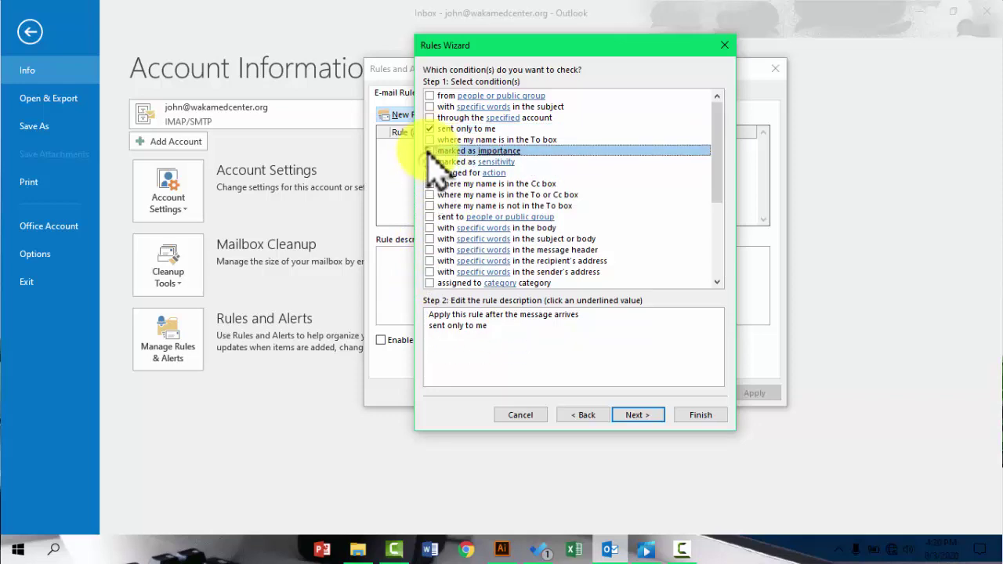
{"action": "left_click", "coordinate": [627, 415]}
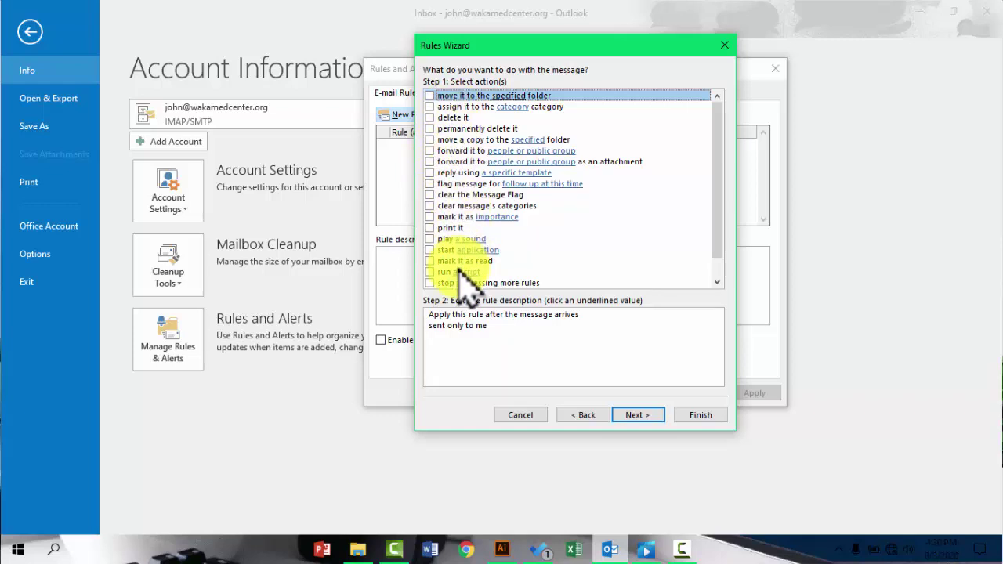
- Add the 'reply using a specific template' action and open its template chooser
{"action": "left_click", "coordinate": [429, 173]}
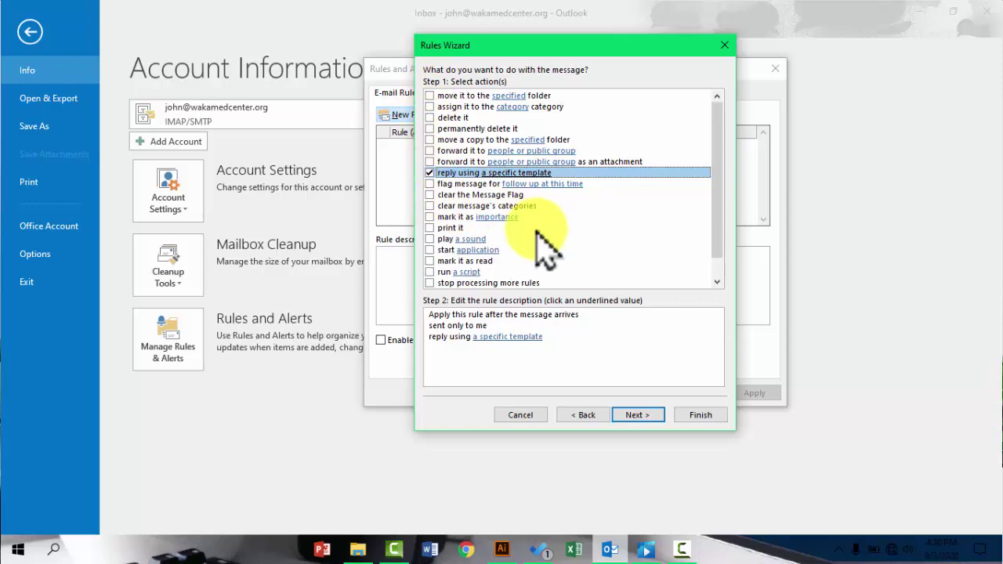
{"action": "left_click", "coordinate": [476, 336]}
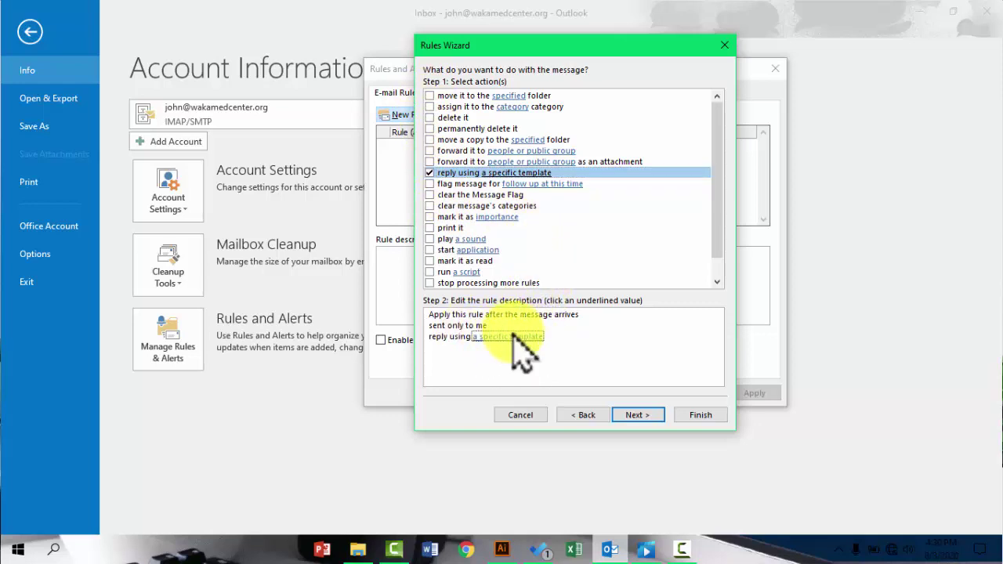
{"action": "left_click", "coordinate": [520, 338]}
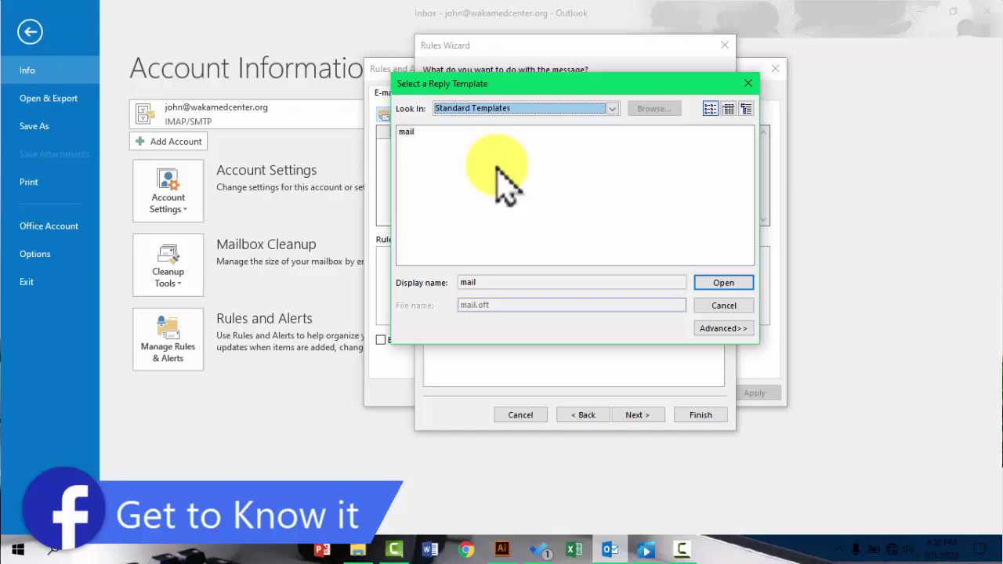
- Pick the Vacation template from User Templates in File System as the reply
{"action": "left_click", "coordinate": [613, 110]}
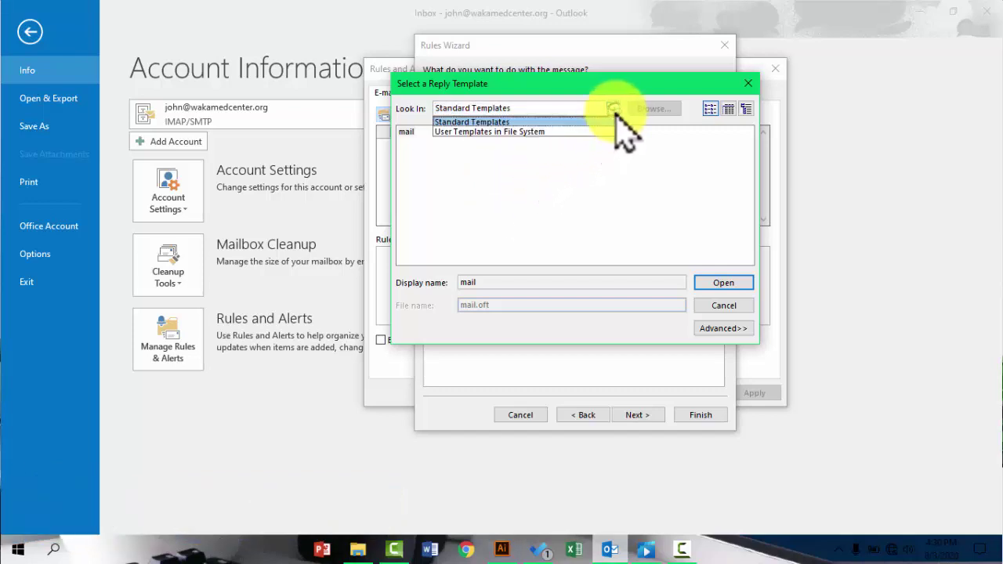
{"action": "left_click", "coordinate": [515, 130]}
{"action": "left_click", "coordinate": [415, 148]}
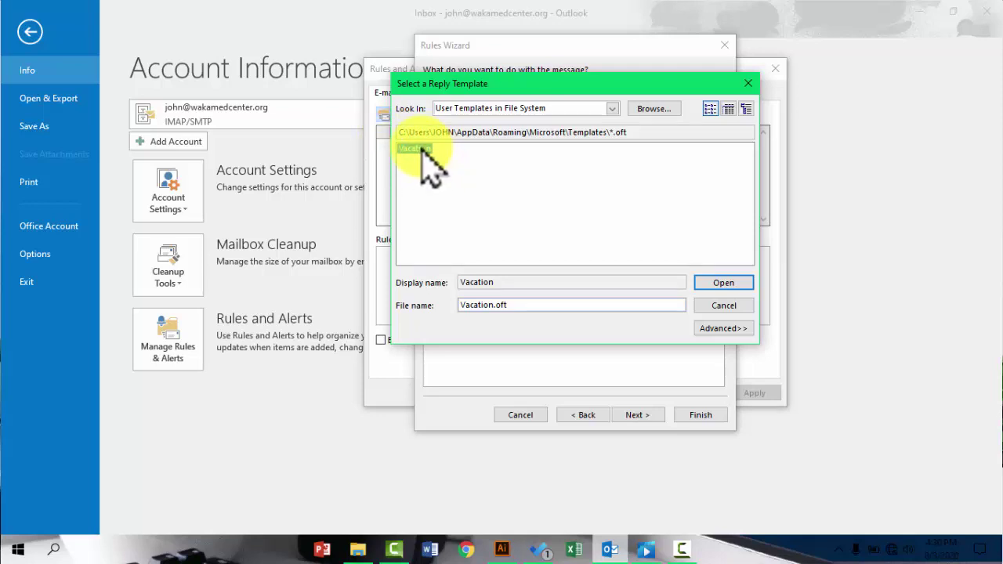
{"action": "left_click", "coordinate": [721, 285]}
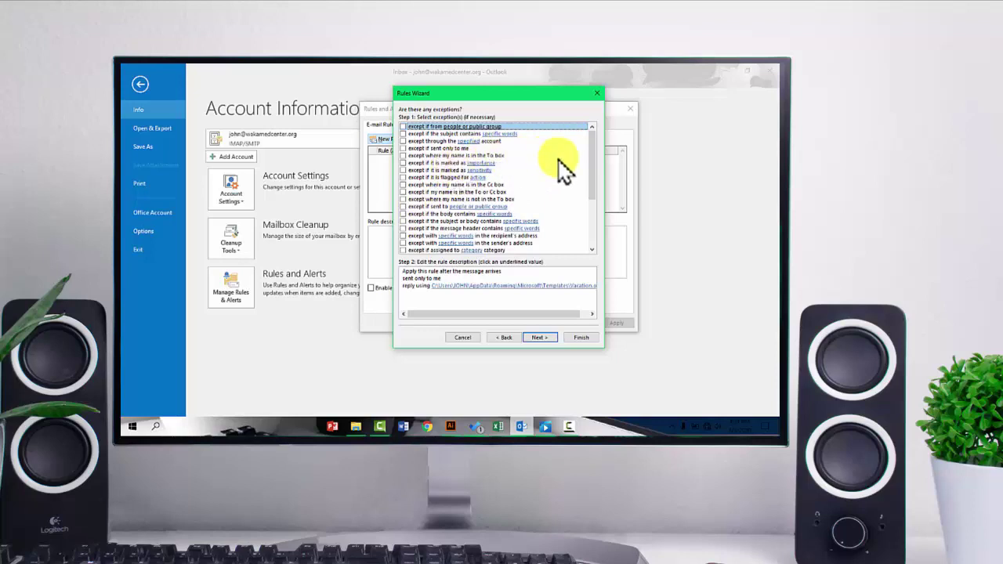
- Leave every exception unchecked and move on to the rule's final setup
{"action": "left_click_drag", "start_coordinate": [598, 179], "coordinate": [591, 219]}
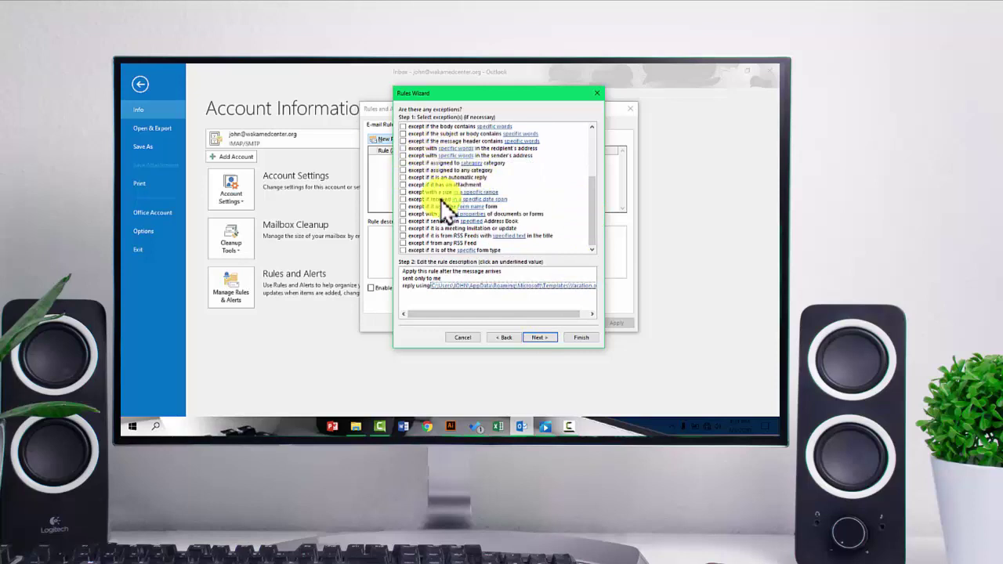
{"action": "left_click", "coordinate": [541, 338]}
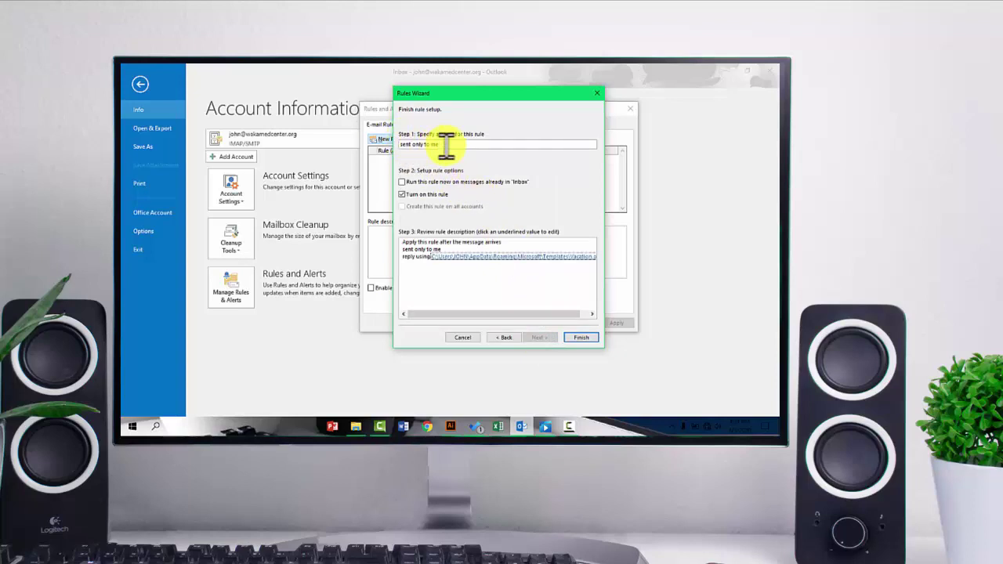
- Capitalize the rule name's first letter so it reads 'Sent only to me'
{"action": "left_click_drag", "start_coordinate": [444, 144], "coordinate": [413, 145]}
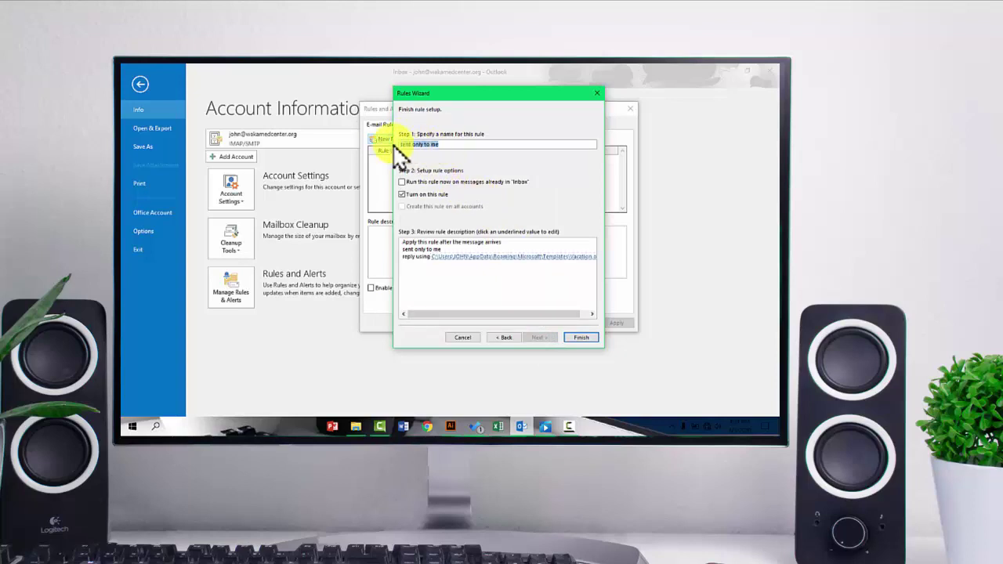
{"action": "left_click", "coordinate": [405, 144]}
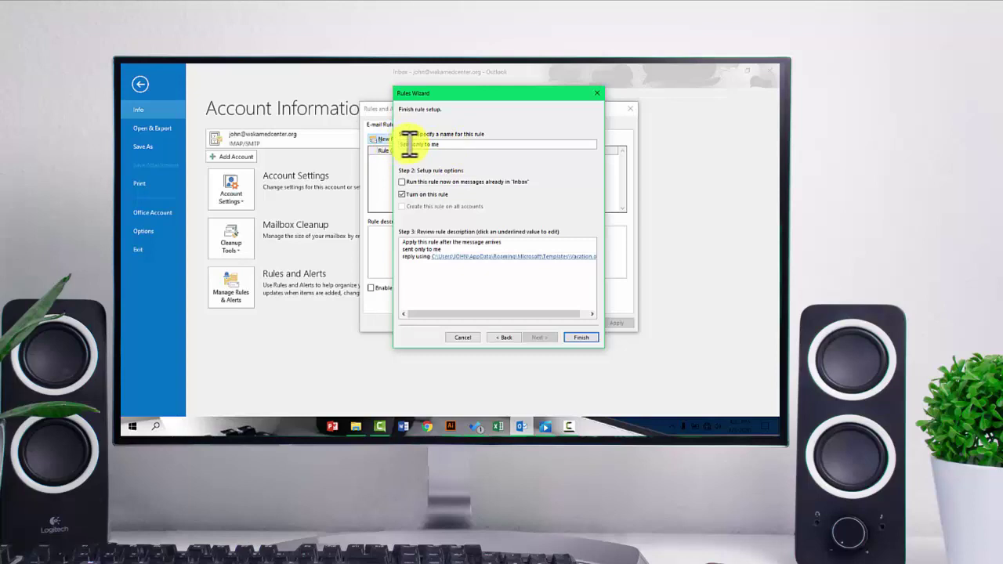
{"action": "key", "text": "Delete"}
{"action": "type", "text": "S"}
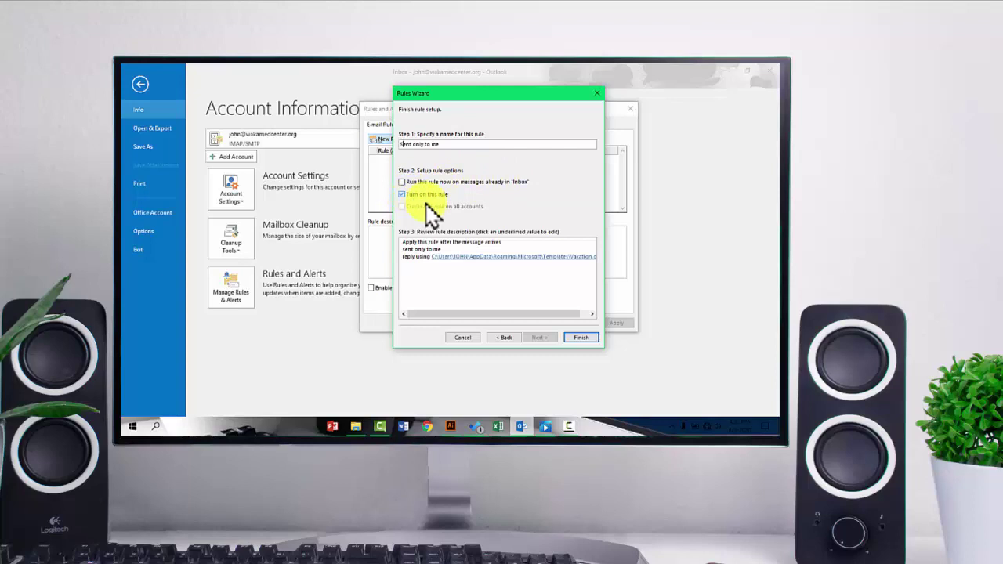
- Finish the rule, then apply the changes and close Rules and Alerts with OK
{"action": "left_click", "coordinate": [580, 337]}
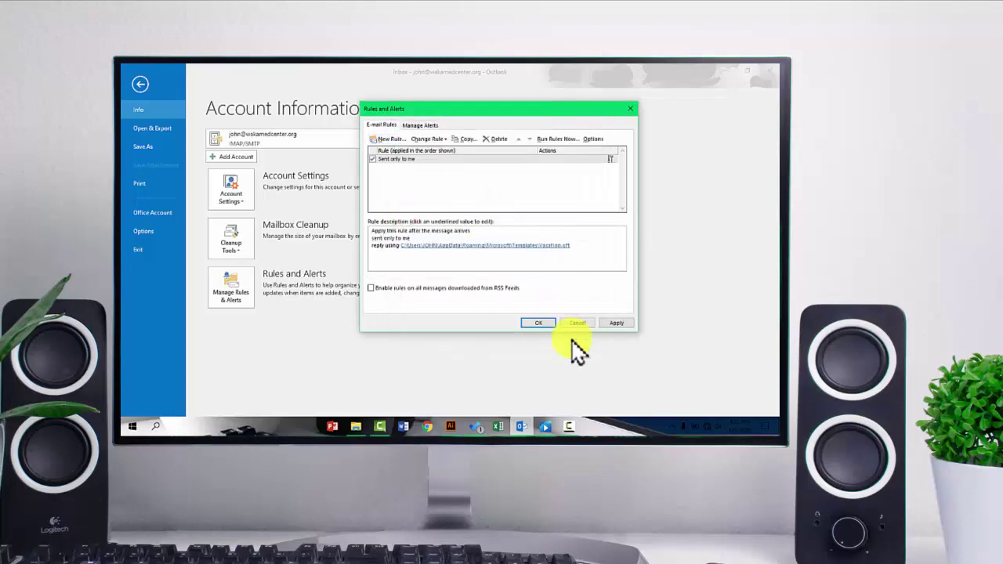
{"action": "left_click", "coordinate": [612, 324]}
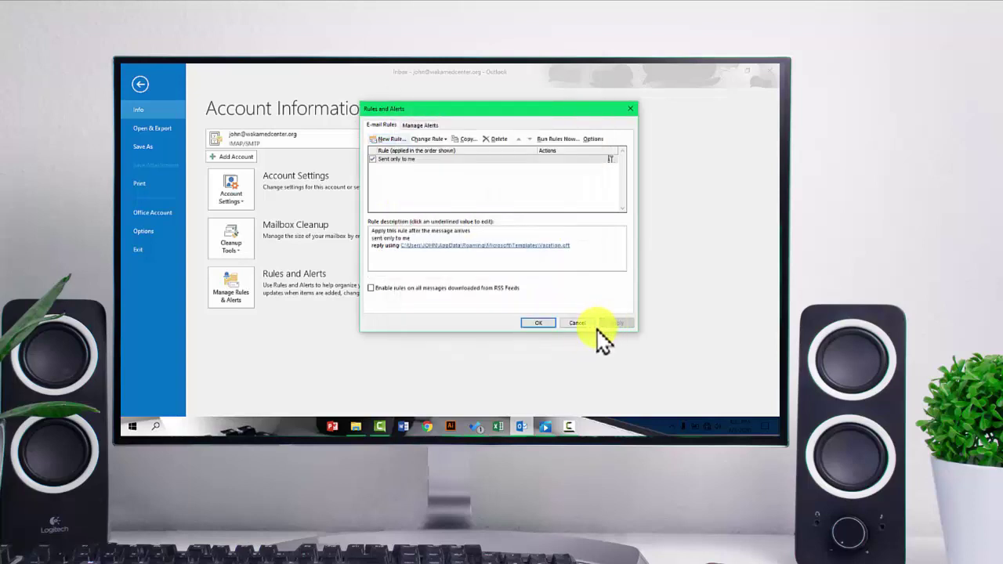
{"action": "left_click", "coordinate": [540, 323]}
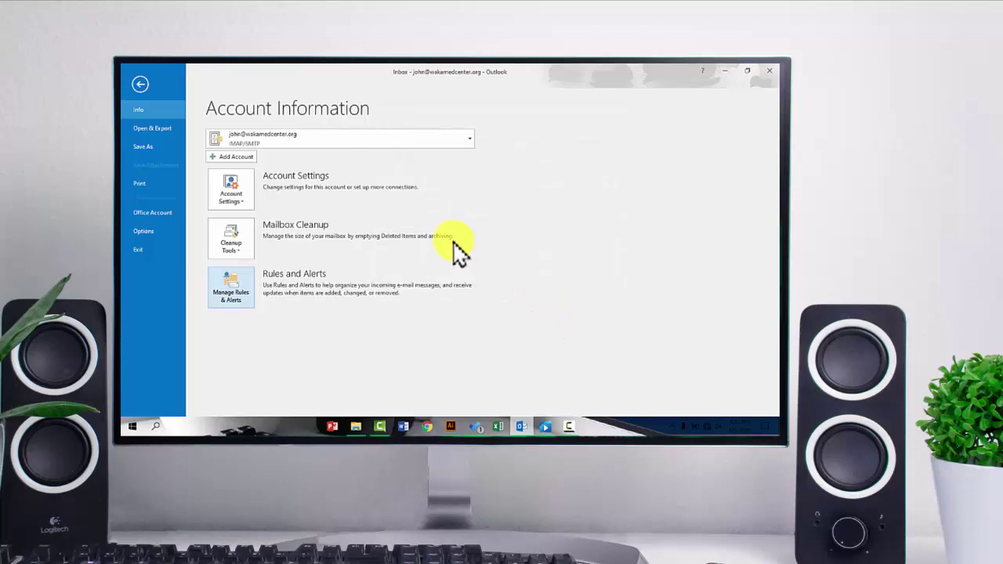